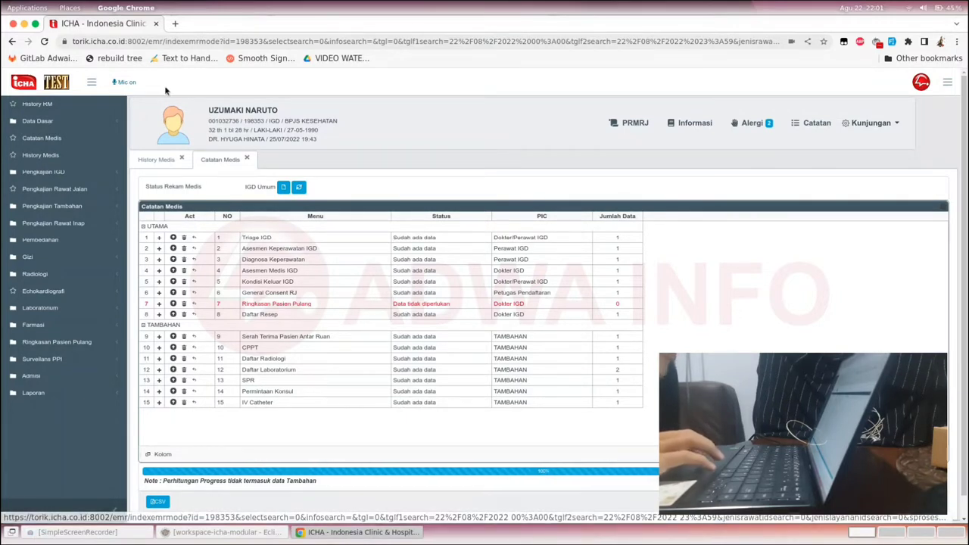
Activate microphone voice input and open the outpatient integrated progress notes page (CPPT RJ).
left_click(126, 82)
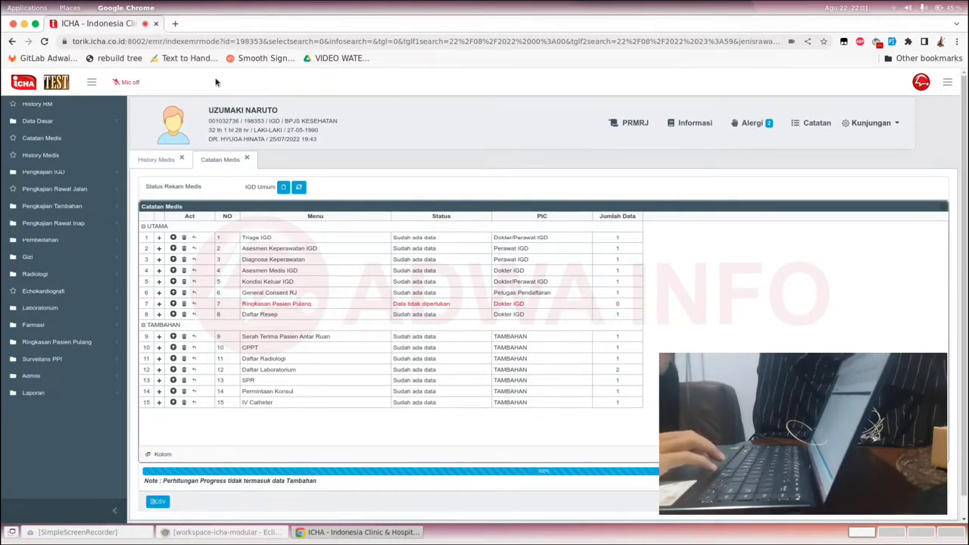
left_click(121, 88)
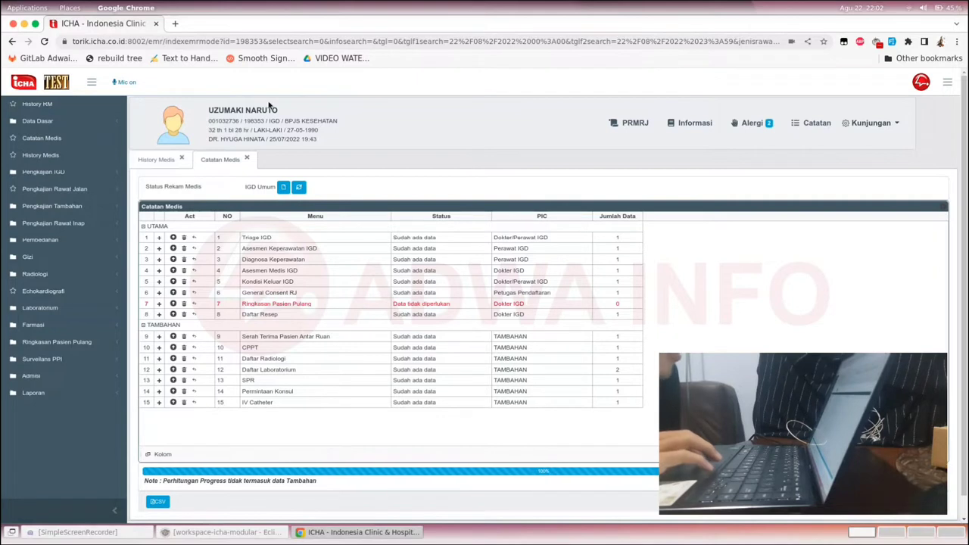
left_click(126, 87)
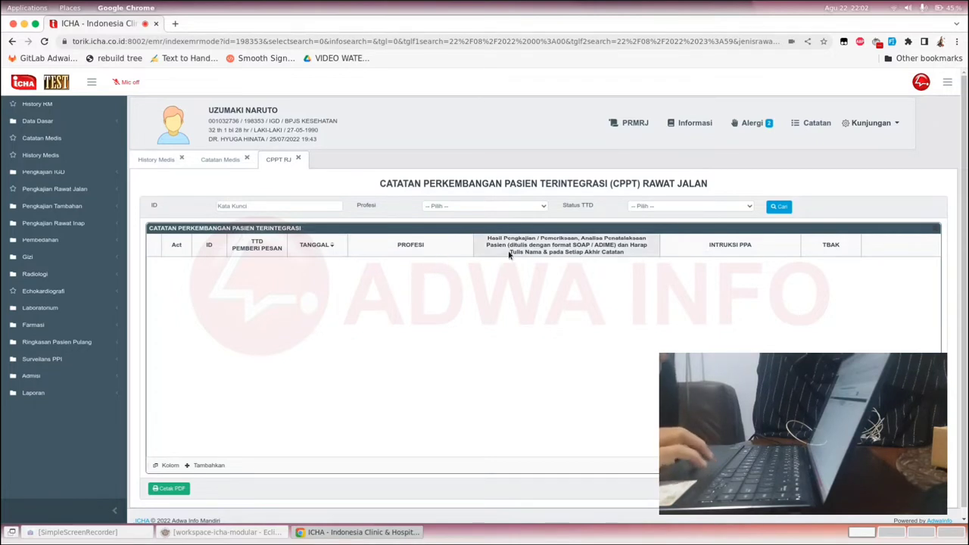
Add a new progress note entry with officer type PERAWAT and choose the responsible nurse under Perawat/Bidan.
left_click(203, 466)
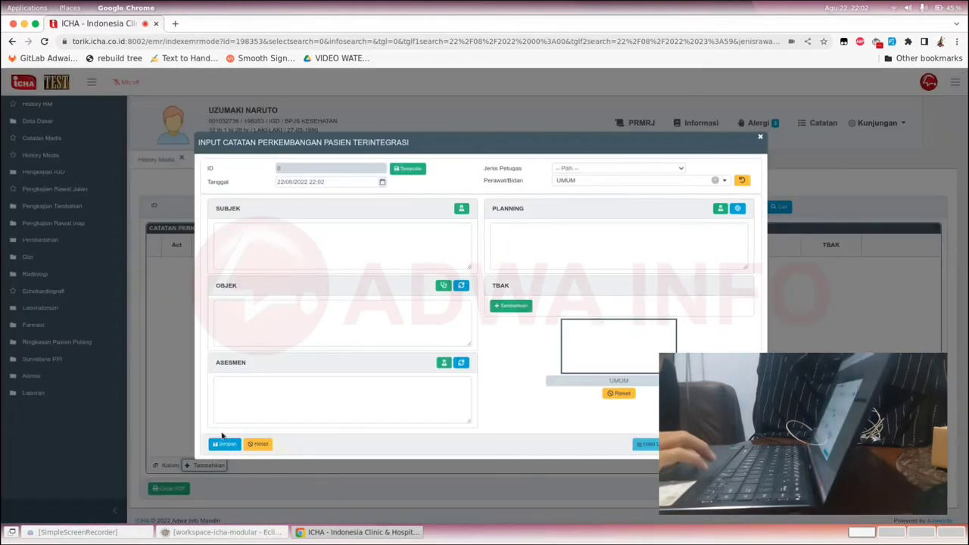
left_click(578, 167)
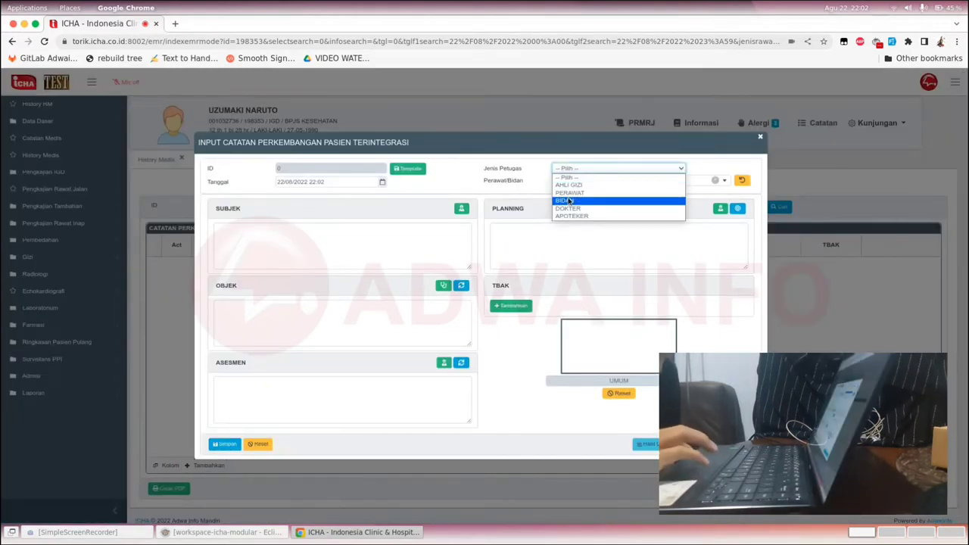
left_click(570, 193)
left_click(563, 184)
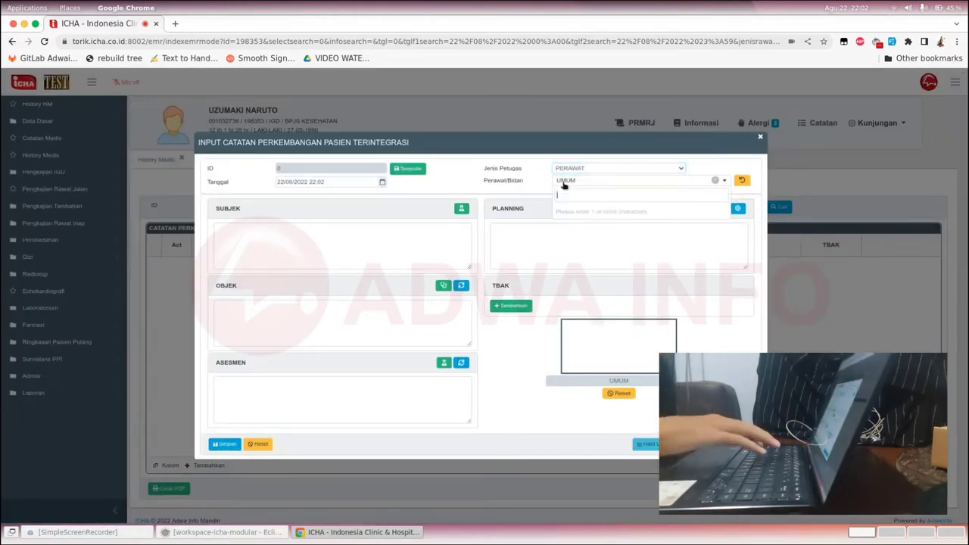
left_click(590, 257)
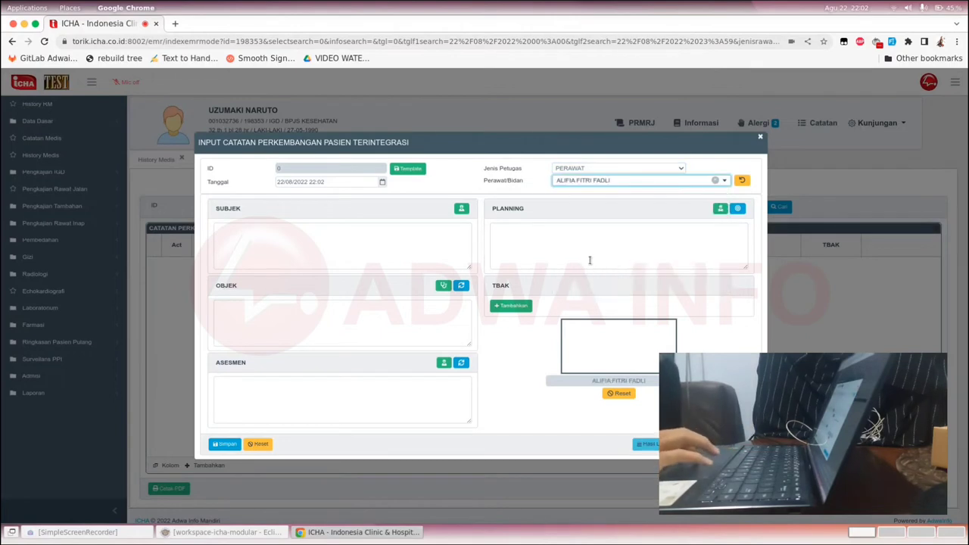
left_click(504, 185)
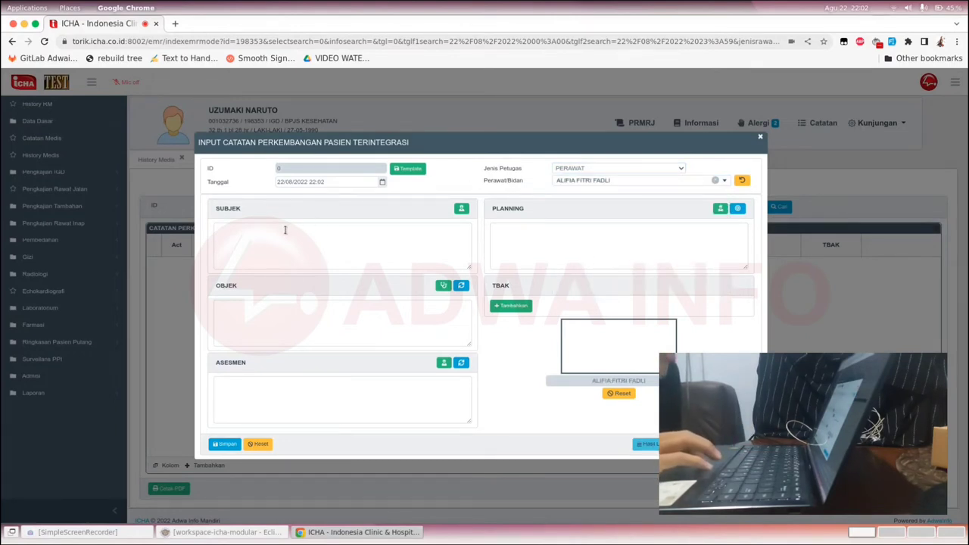
Enter in Subjek: "pasien mengatakan sudah mengalami demam selama 3 hari sudah pernah dirujuk ke puskesmas dan diberikan obat paracetamol ambroxol tramadol".
left_click(234, 231)
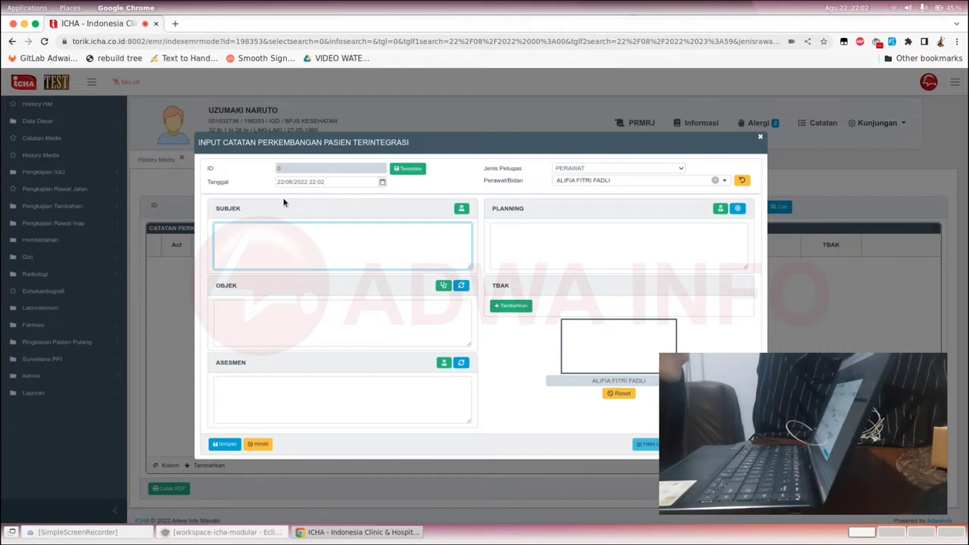
type("pasien mengatakan")
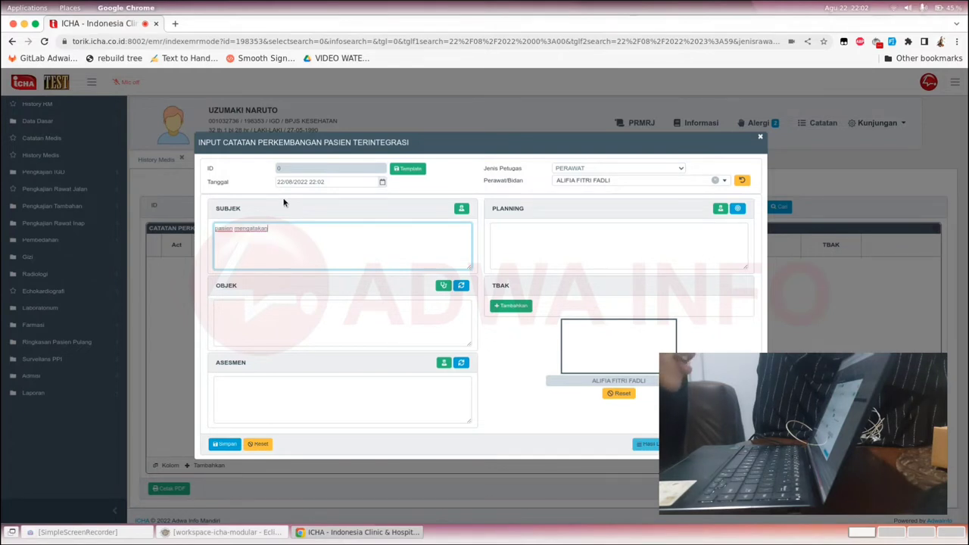
type("sudah mengalami demam")
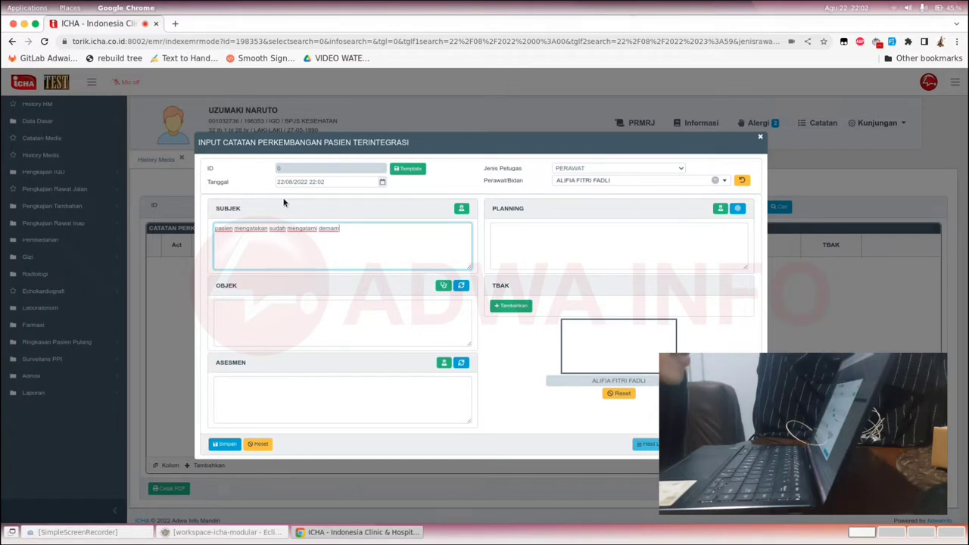
type("selama 3 hari")
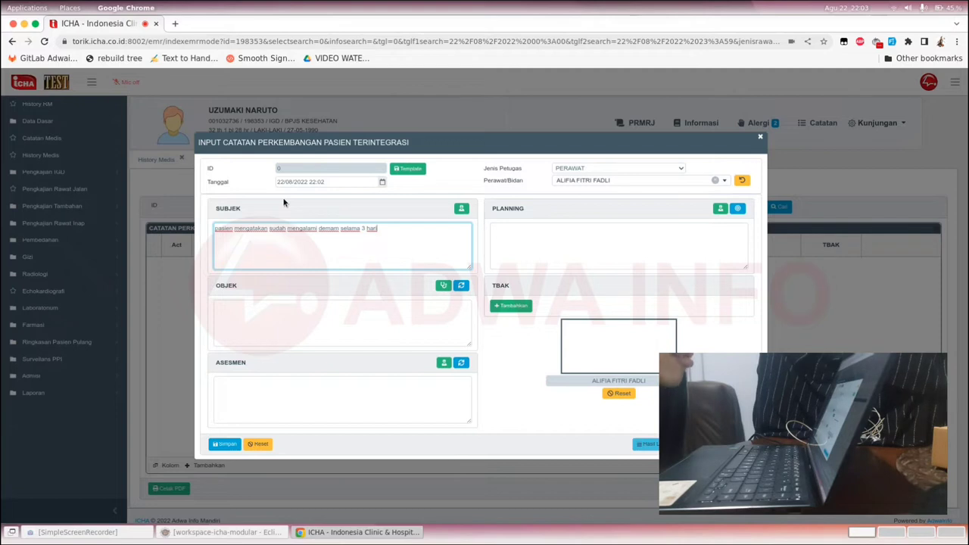
type("sudah pernah dirujuk ke puskesmas")
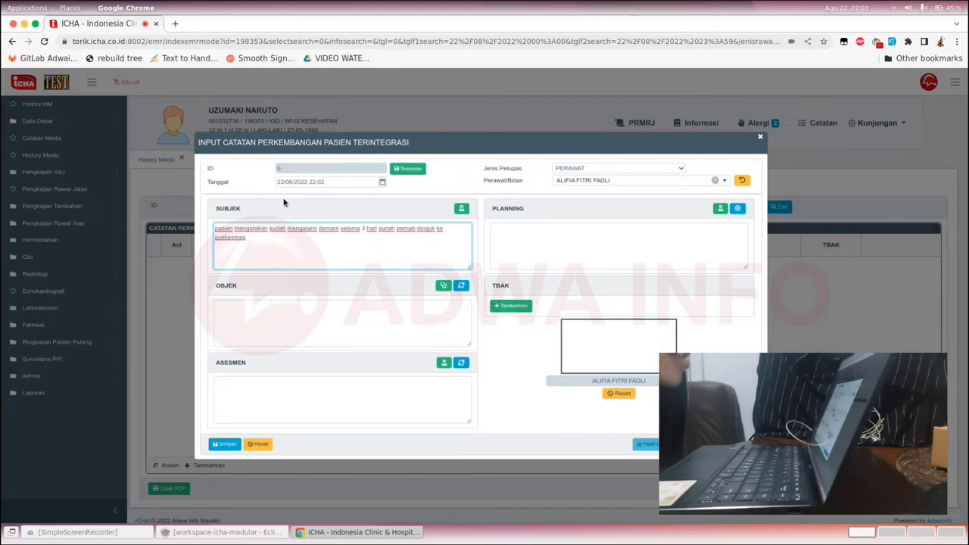
type("dan diberikan obat")
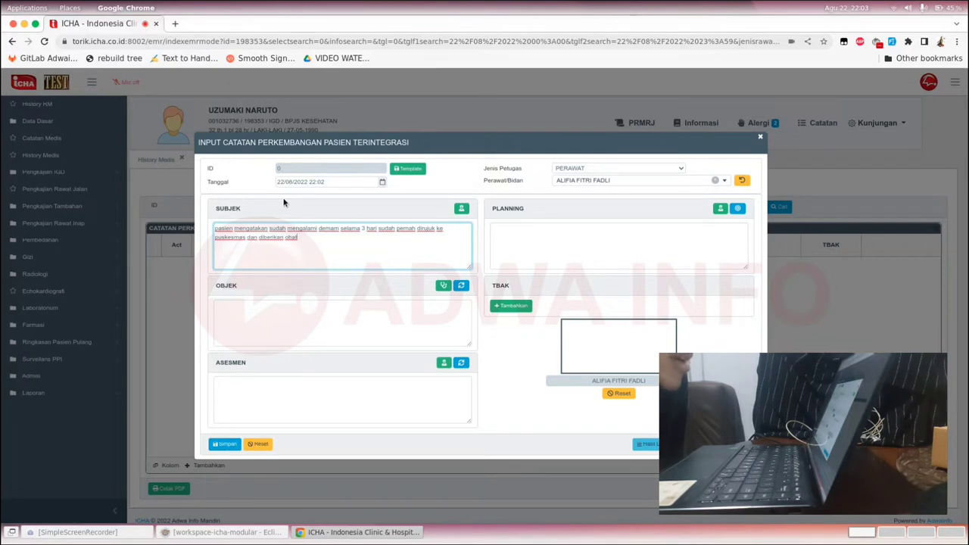
type("paracetamol")
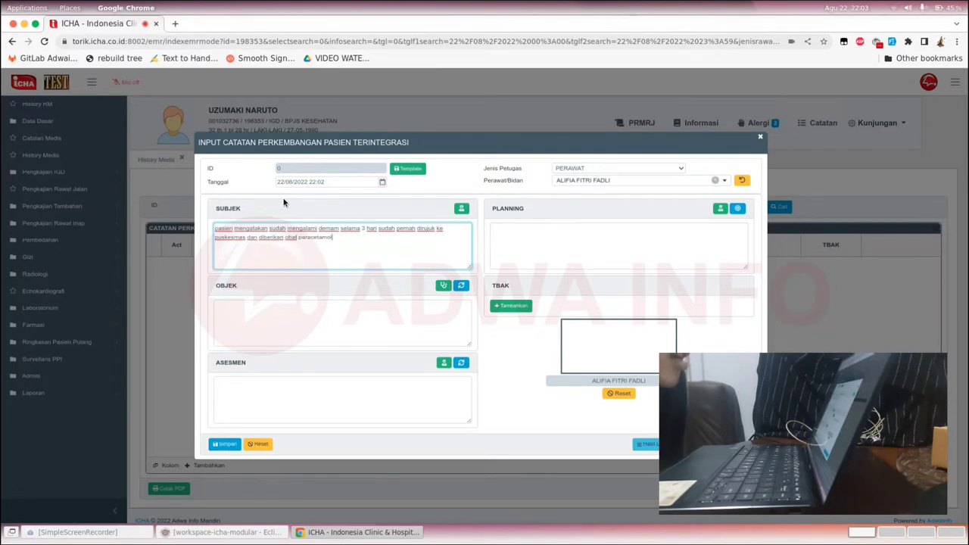
type("ambroxol")
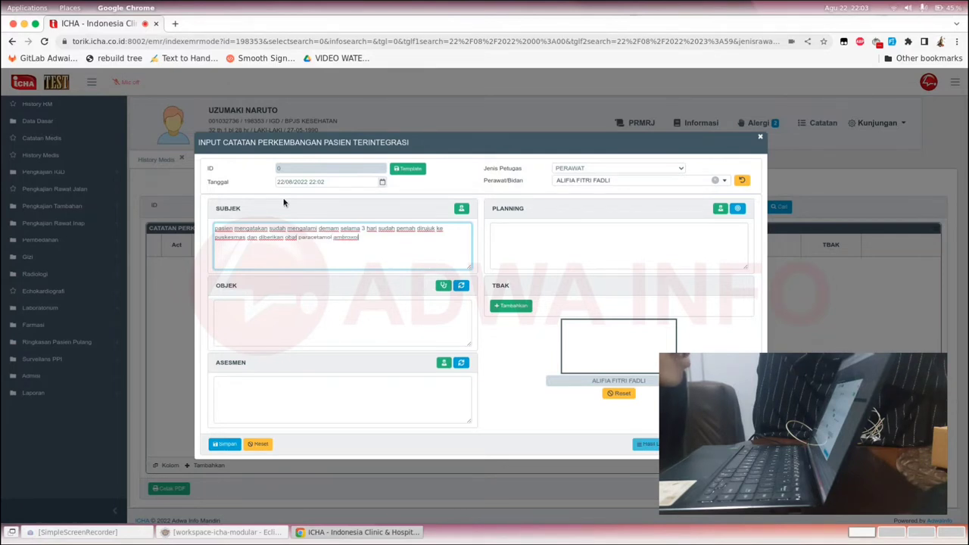
type("tramadol")
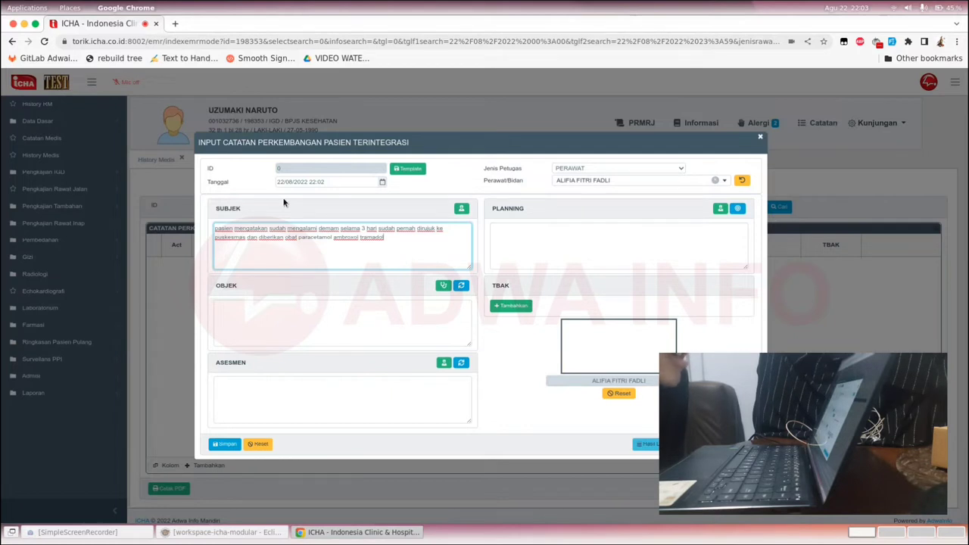
Append to the Subjek note: "dan pasien datang ke rumah sakit dalam keadaan gawat darurat teman level trias level 1".
type("dan pasien datang ke rumah sakit")
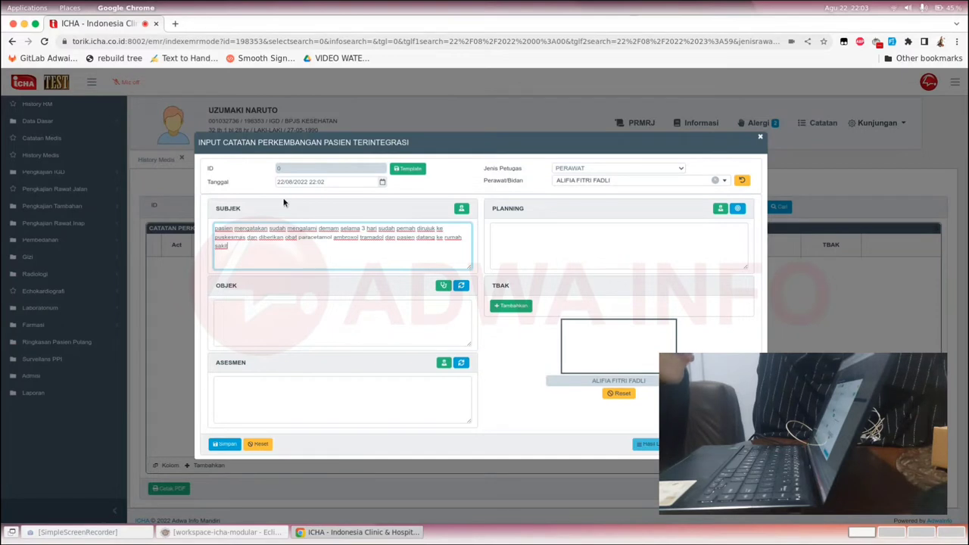
type(" dalam keadaan gawat darurat")
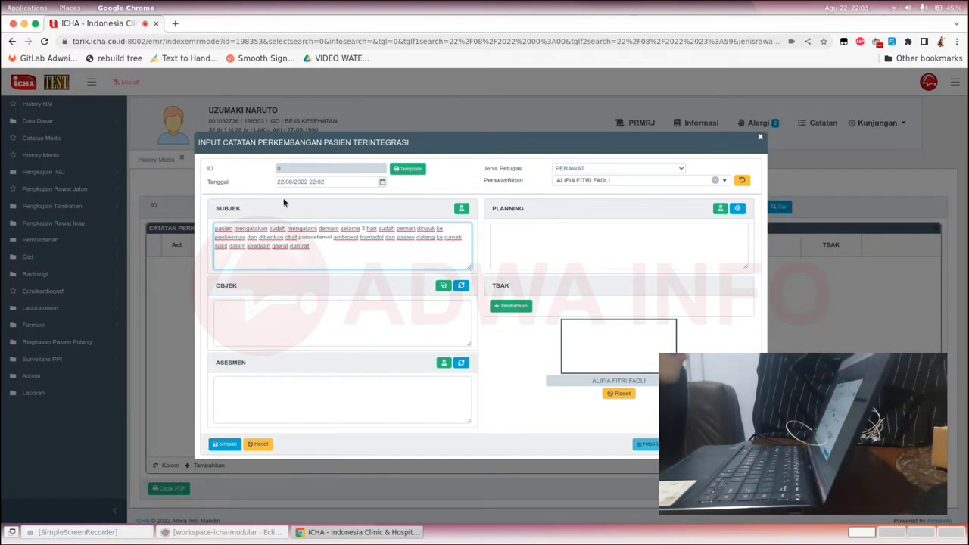
type(" dengan level triase level 1")
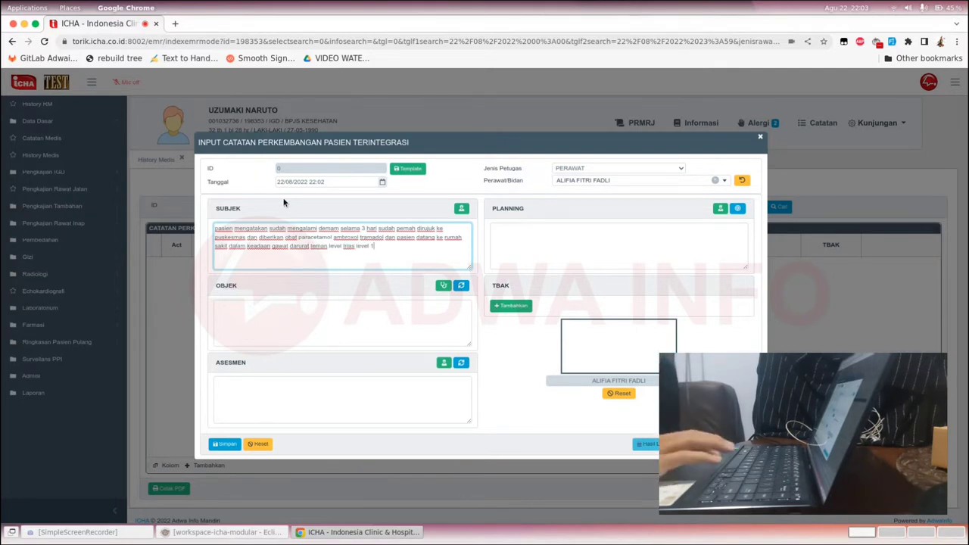
left_click(256, 283)
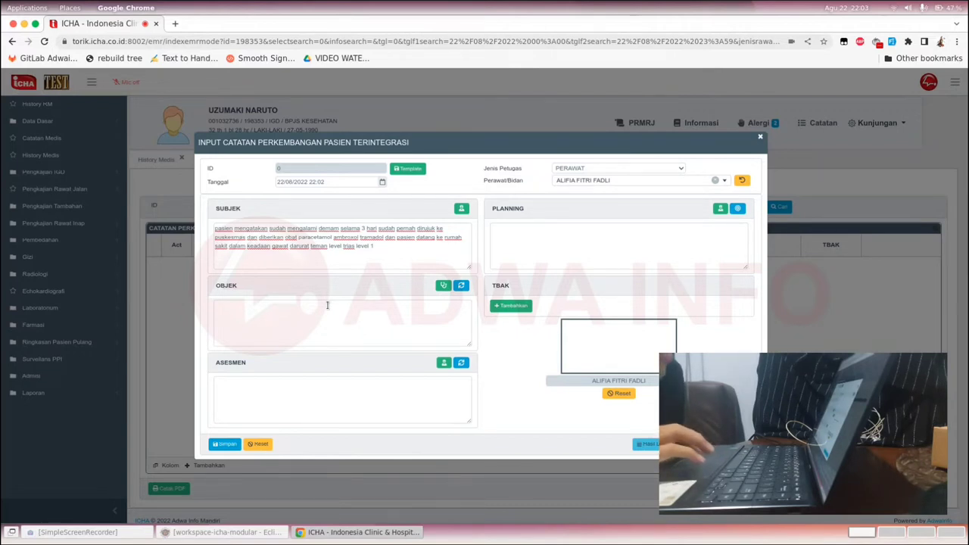
left_click(237, 311)
type("kan kita akan mengajt obat")
left_click_drag(293, 305, 183, 302)
key("BackSpace")
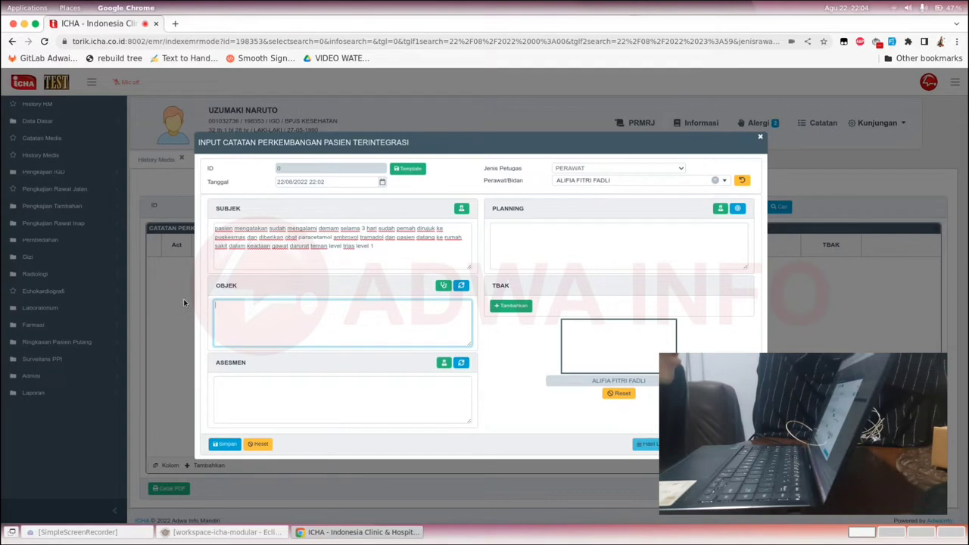
Enter in Objek: "suhu 36 derajat celcius keadaan umum sedang tekanan darah 140 per 20 mmhg skala nyeri 4".
type("suhu 36 derajat celsius")
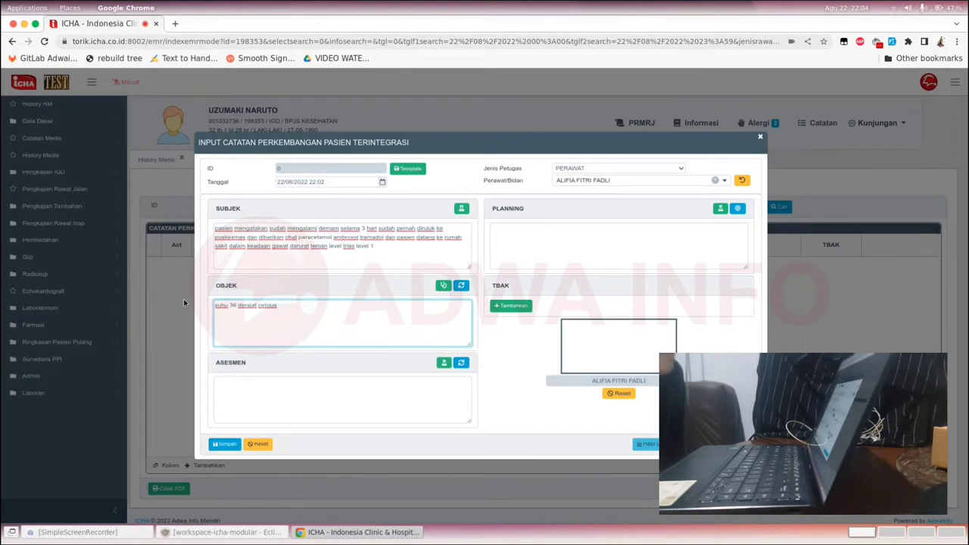
type("keadaan umum sedang")
type("tekanan darah 140")
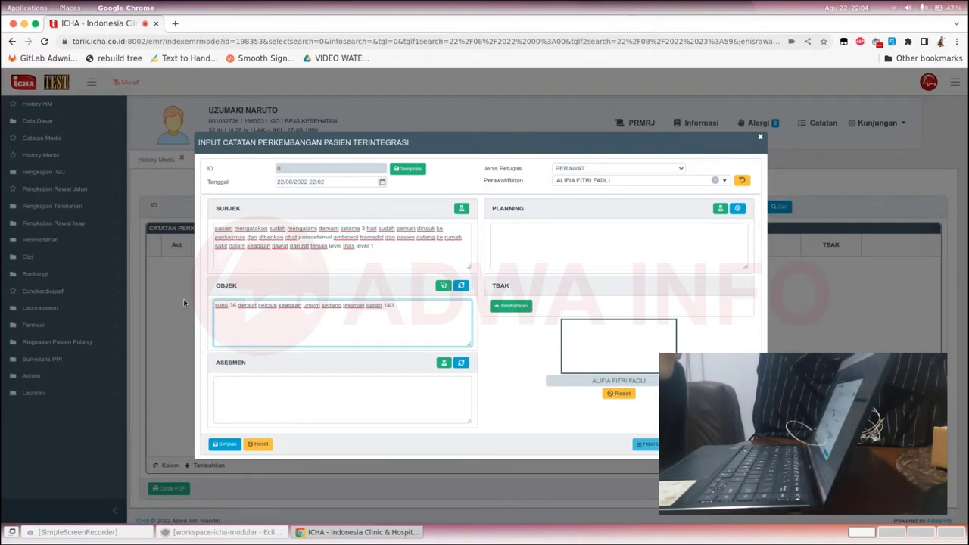
type(" per 20 mmhg")
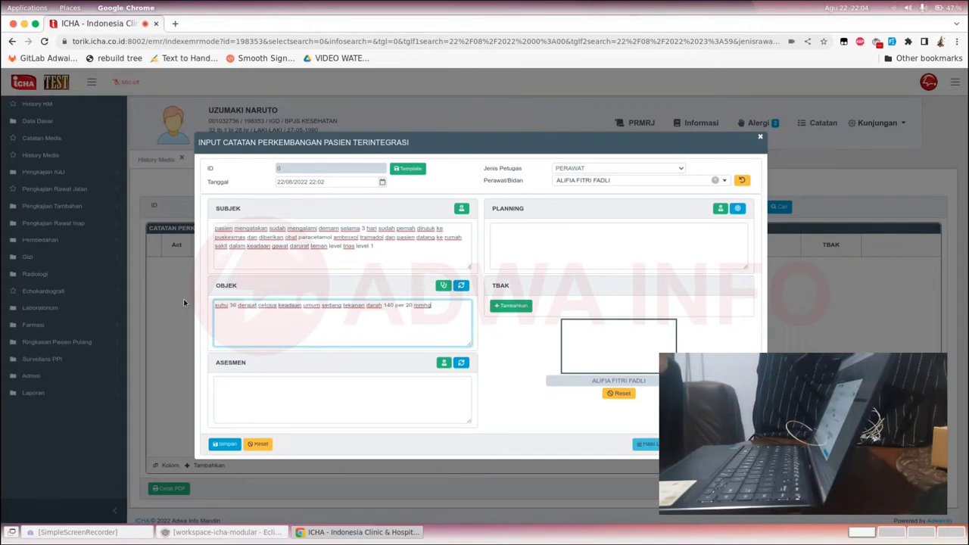
type("skala nyeri 4")
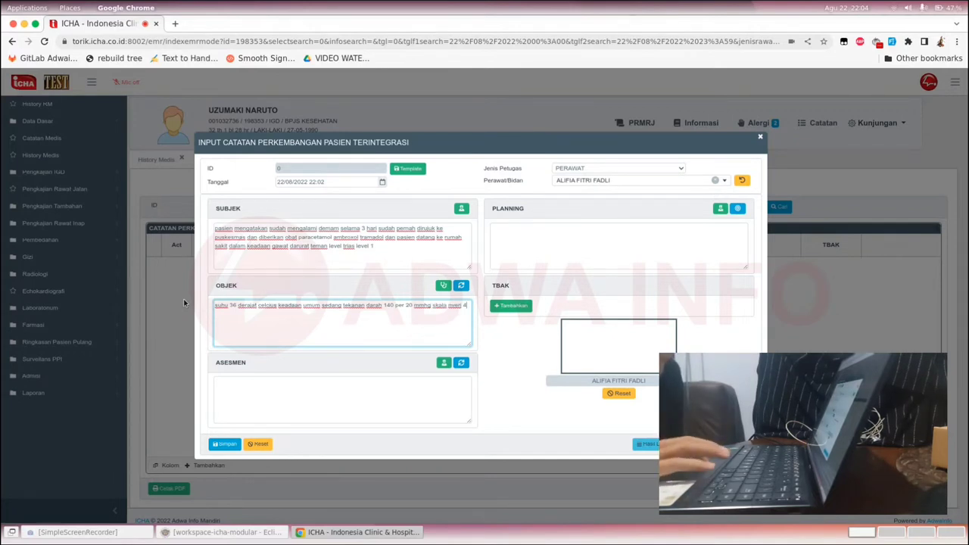
left_click(231, 297)
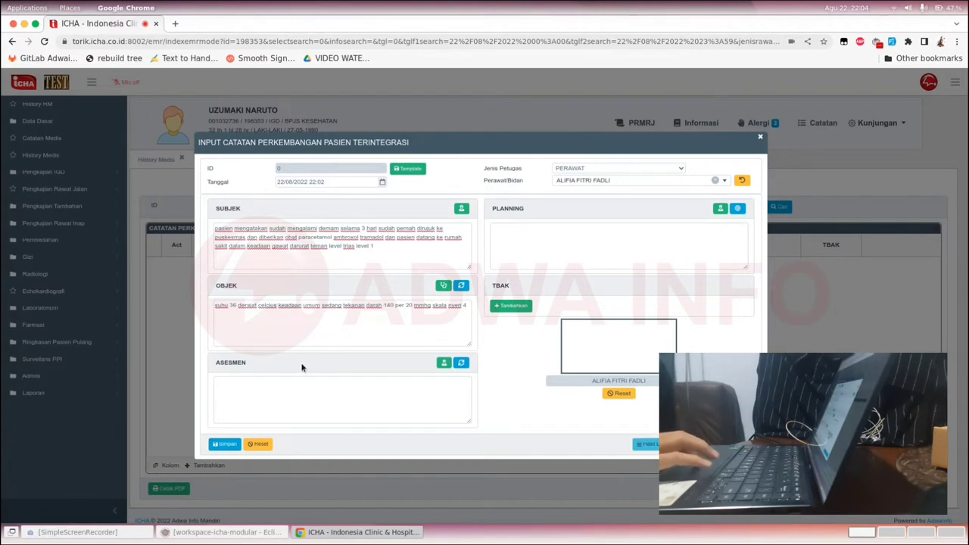
Enter "nyeri akut" as the Asesmen of the progress note.
left_click(264, 392)
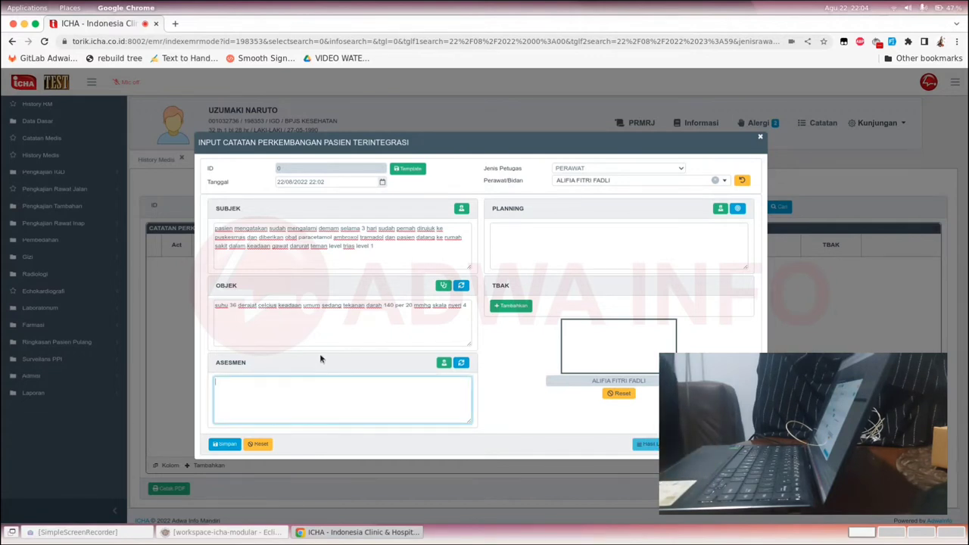
type("nyeri akut")
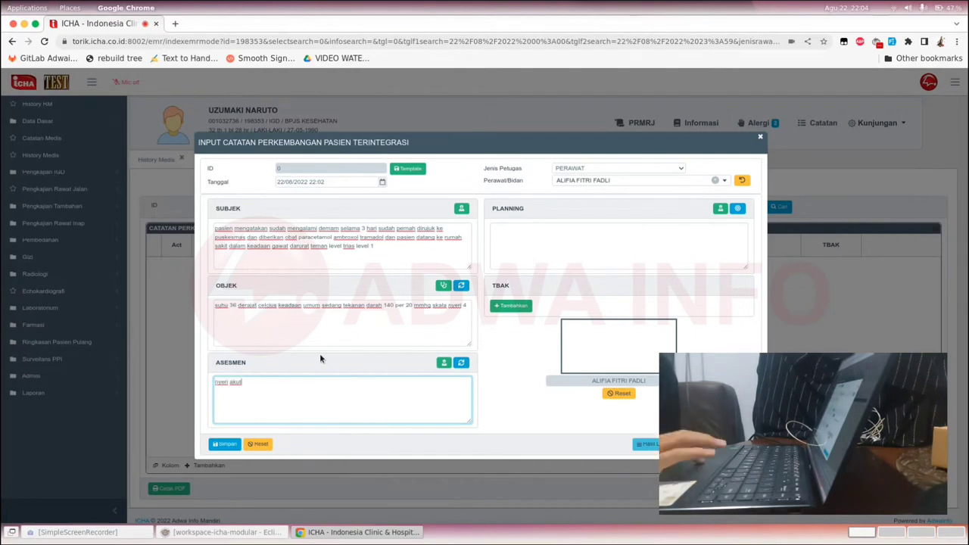
left_click(564, 213)
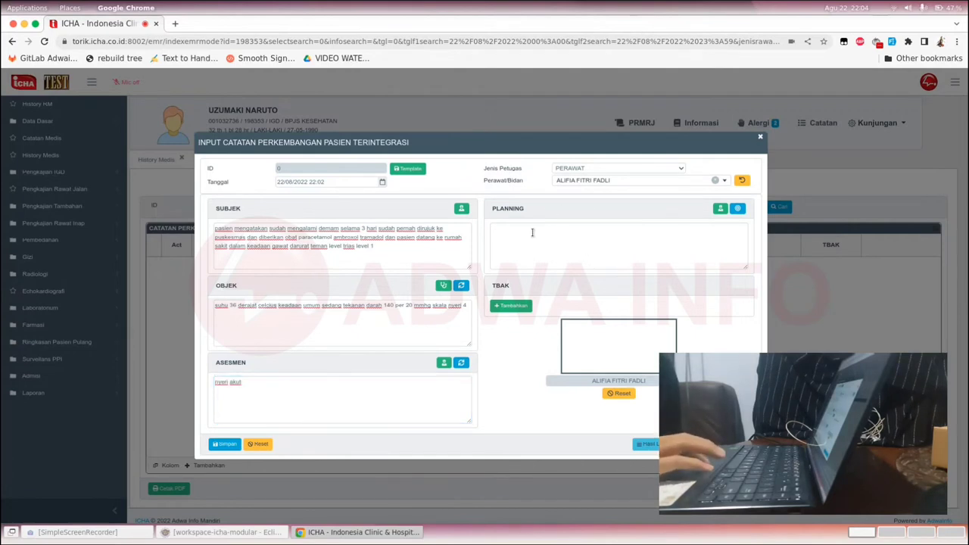
Enter in Planning: "paracetamol 1 mg tramadol 1 mg ambroxol 1 mg kontrol 15 hari kemudian".
left_click(533, 234)
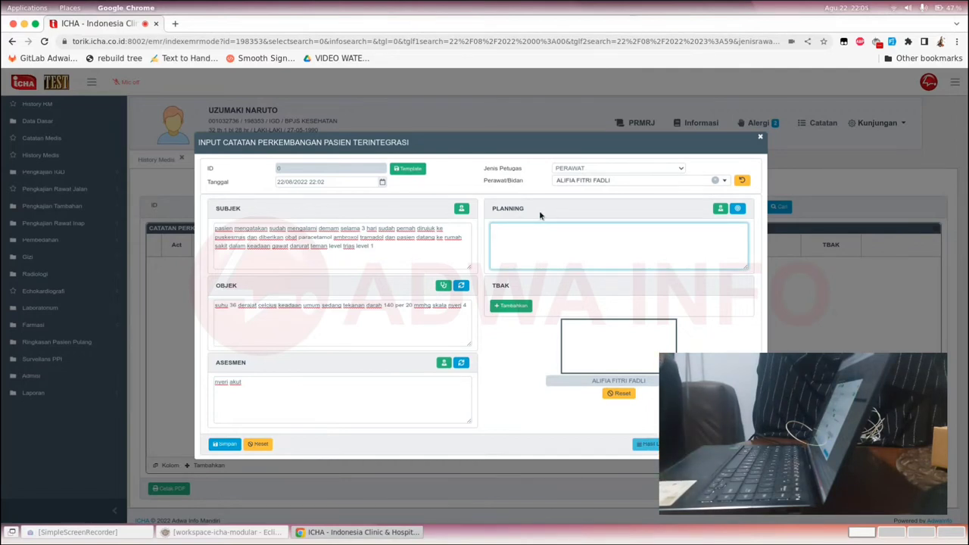
type("paracetamol 1 mg tramadol 1 mg ambroxol 1 mg")
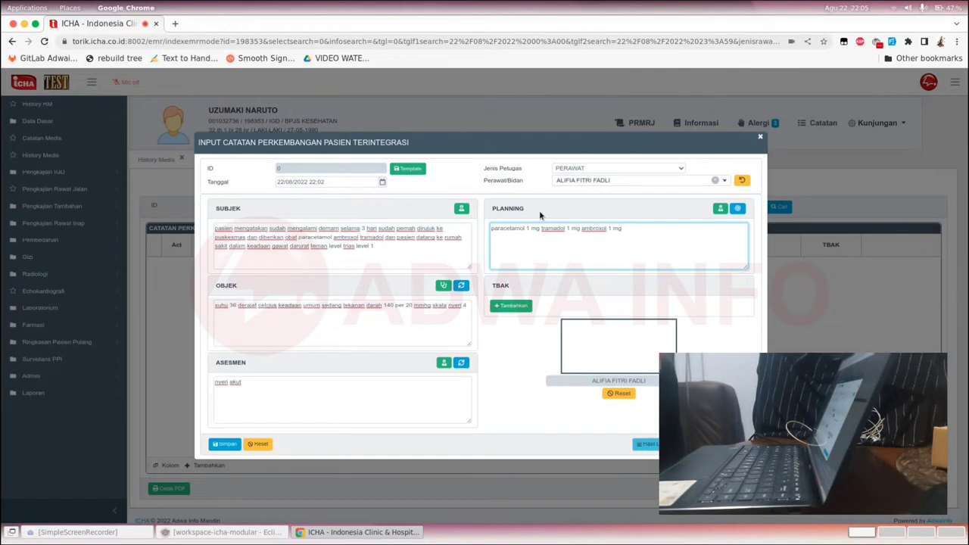
type(" kontrol 15 hari kemudian")
key("Tab")
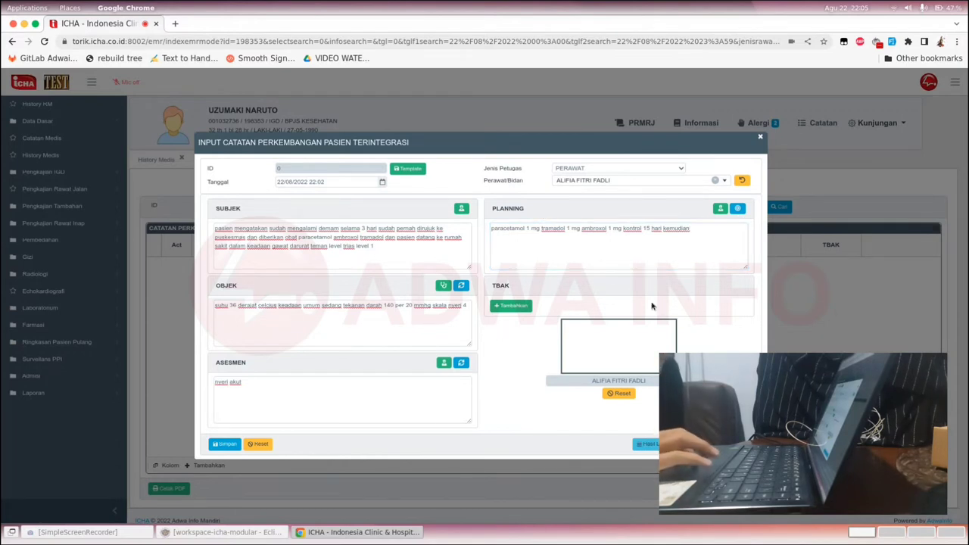
Draw the nurse's signature in the signature box and save the progress note.
mouse_move(604, 344)
left_mouse_down()
mouse_move(610, 333)
mouse_move(636, 357)
left_mouse_up()
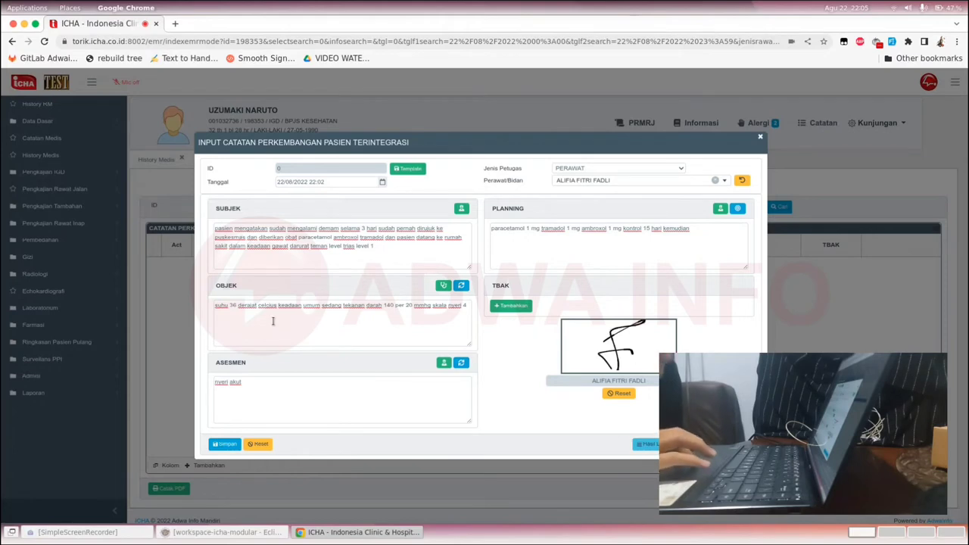
left_click(224, 443)
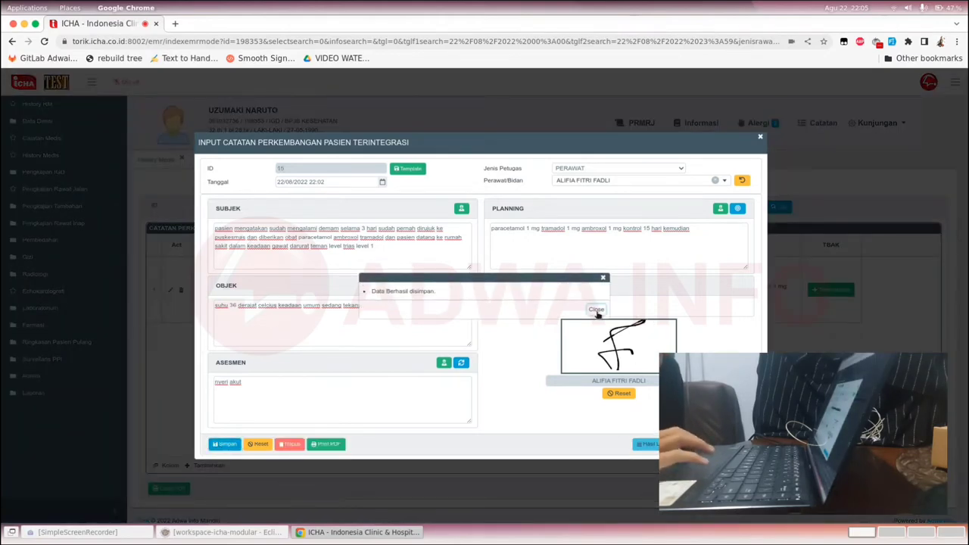
Dismiss the save confirmation and close the integrated progress note form.
left_click(596, 308)
left_click(756, 140)
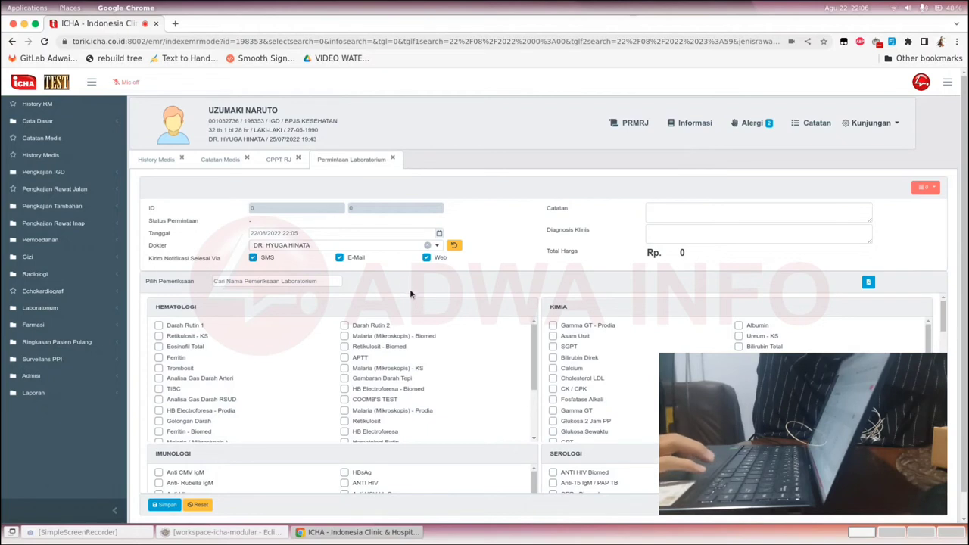
Search the laboratory examinations in the Permintaan Laboratorium form for "darah rutin 1" and "trombosit", clearing the search after each.
left_click(319, 280)
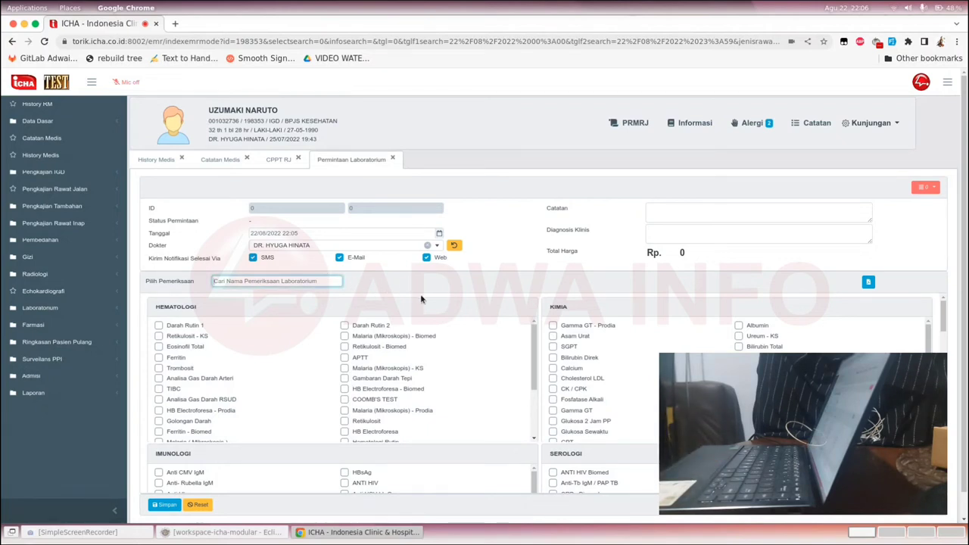
type("darah rutin 1")
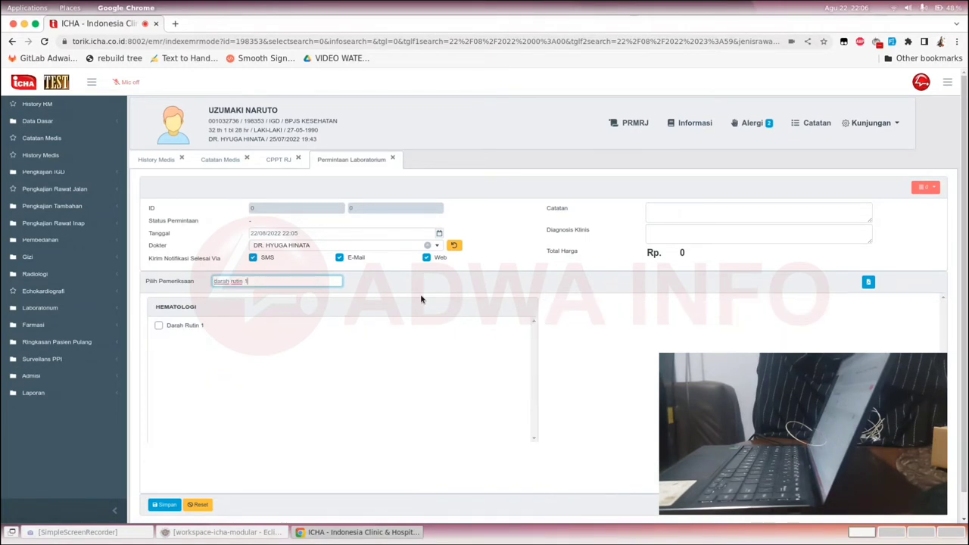
key("ctrl+a")
key("BackSpace")
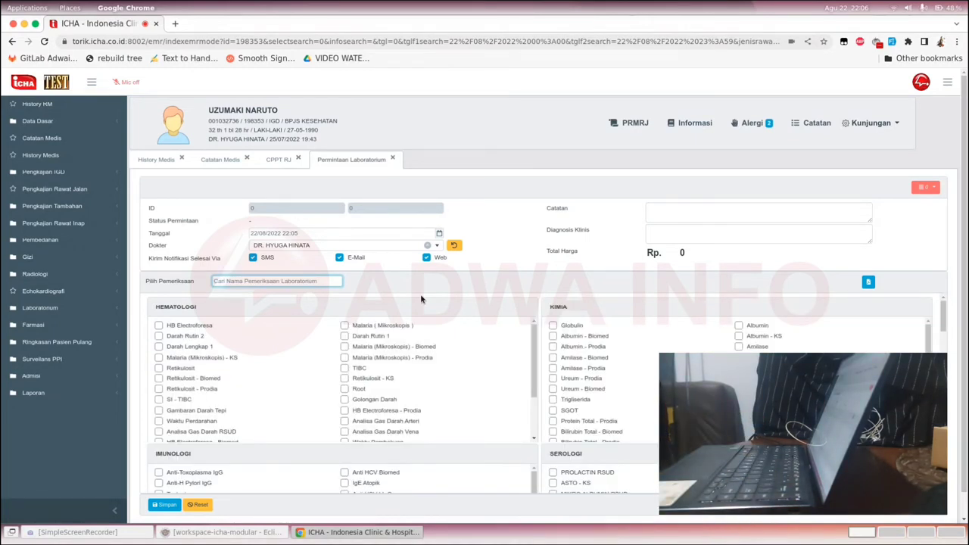
type("trombosit")
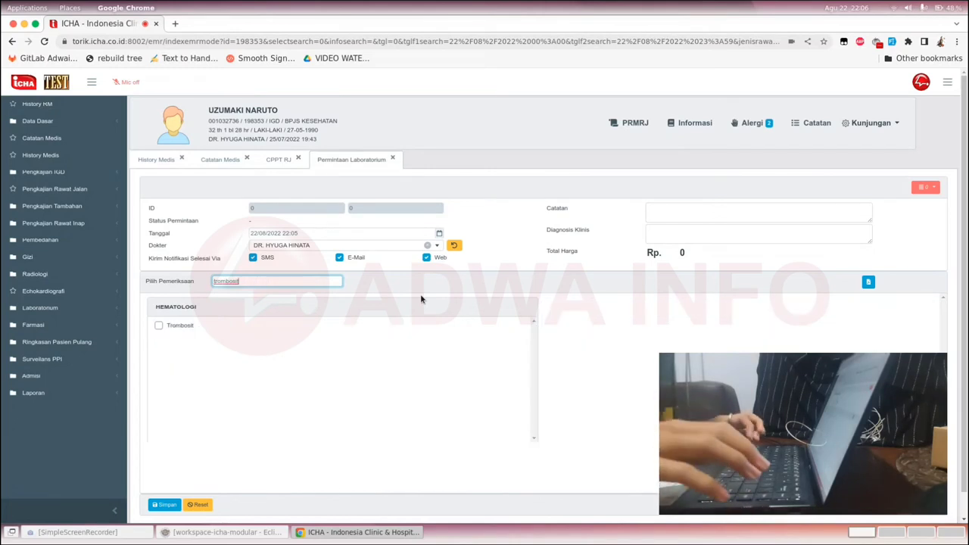
key("ctrl+a")
key("BackSpace")
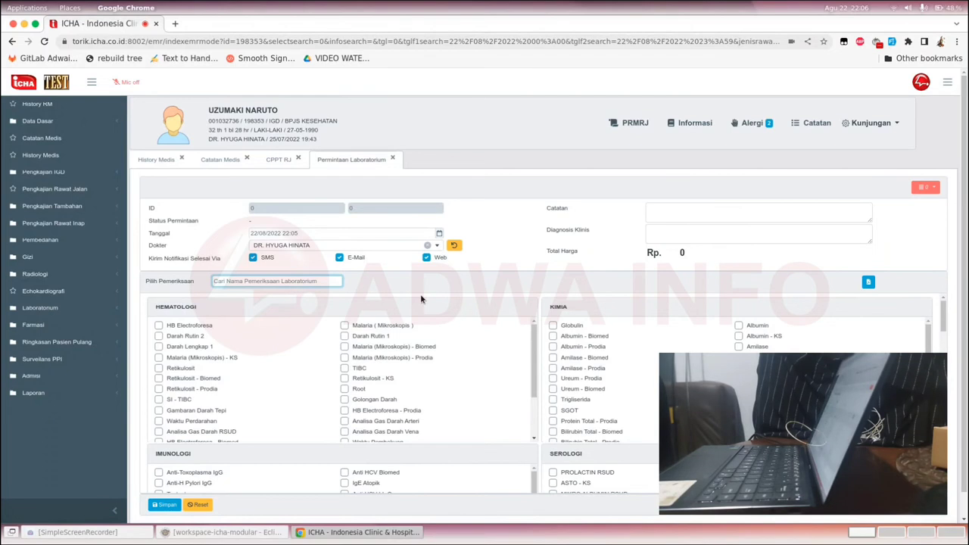
Search the laboratory examinations for "sgot" and "tibc", clearing the search after each.
type("sgot")
key("ctrl+a")
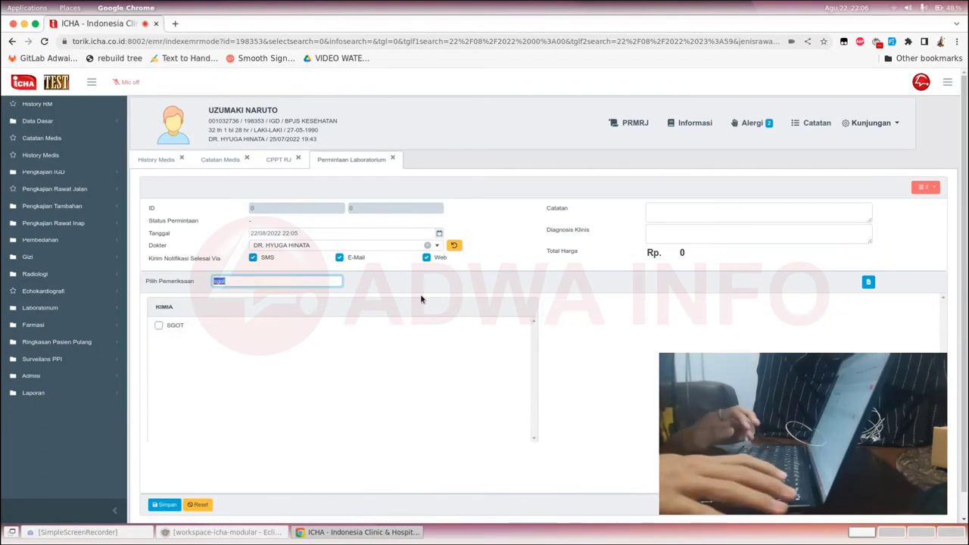
key("BackSpace")
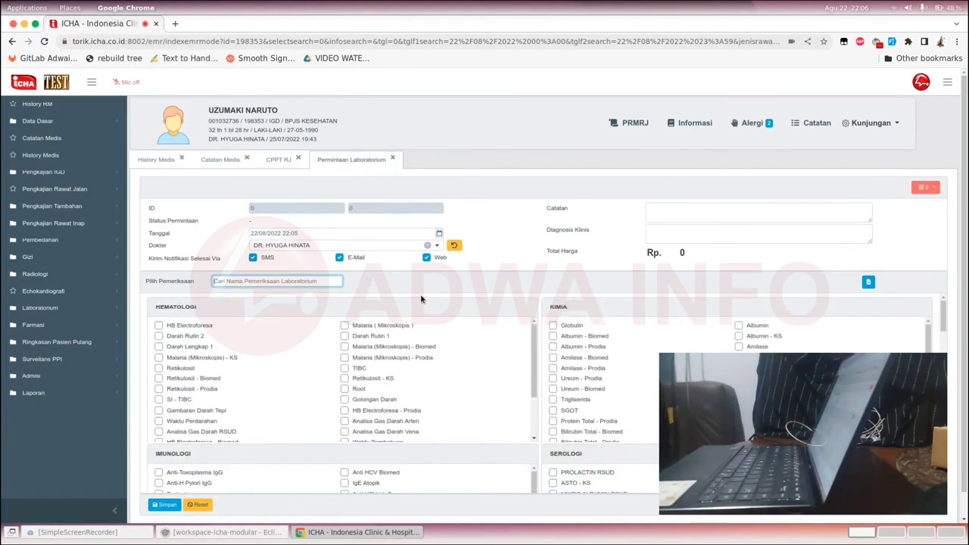
type("tibc")
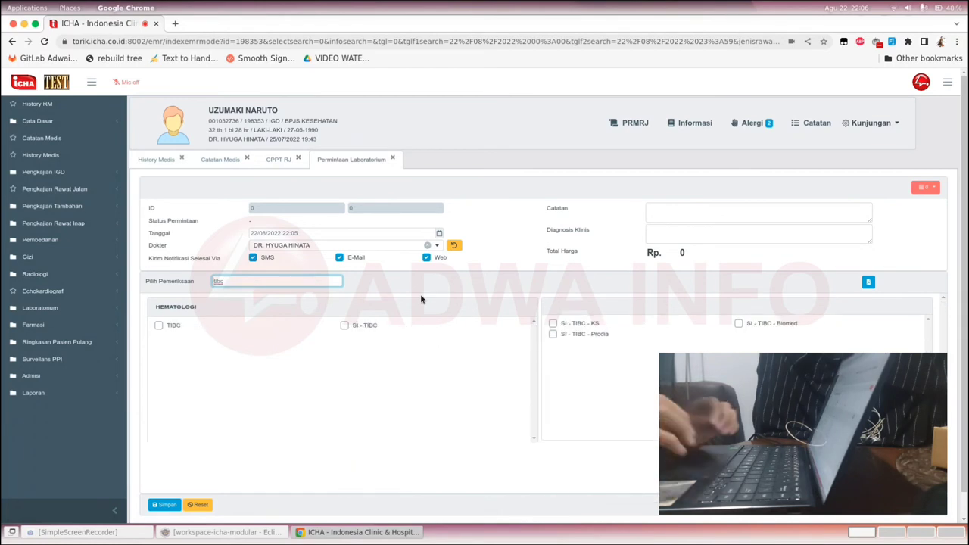
key("ctrl+a")
key("BackSpace")
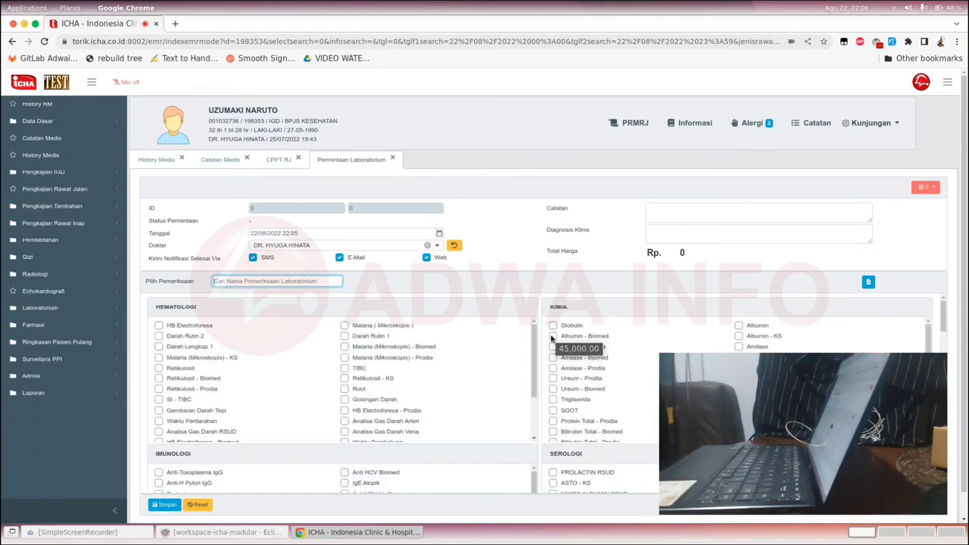
Search the laboratory examinations for "bilirubin" and "asto", clearing the search after each.
type("bilirubin")
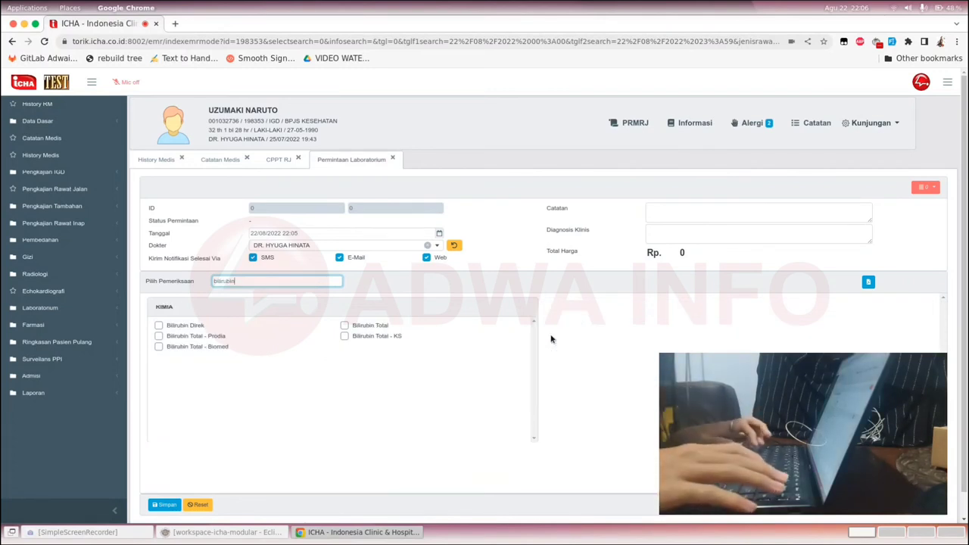
key("ctrl+a")
key("BackSpace")
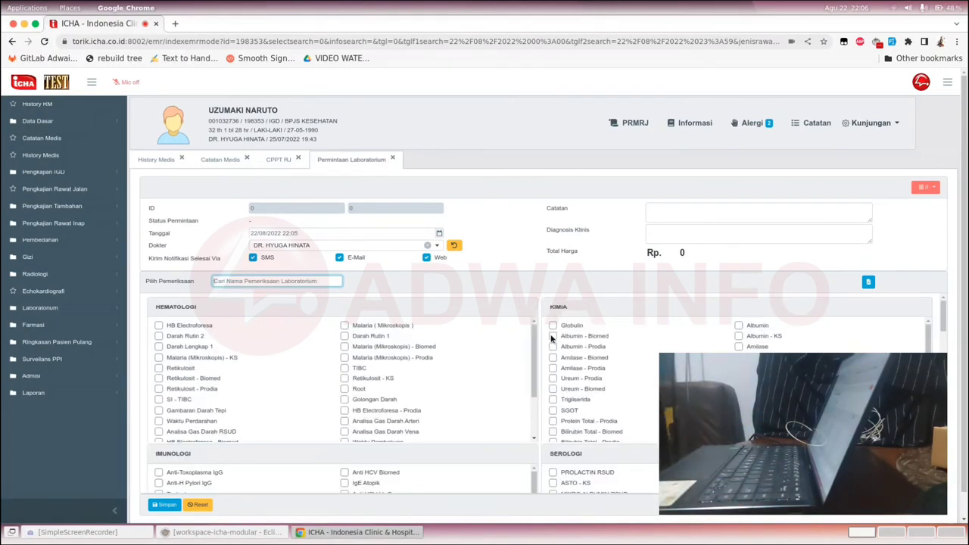
type("asto")
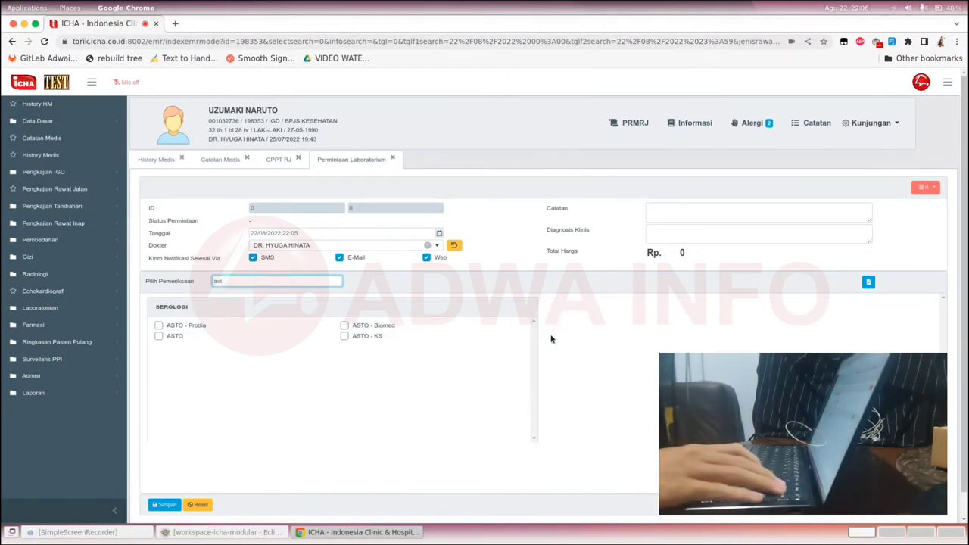
key("ctrl+a")
key("BackSpace")
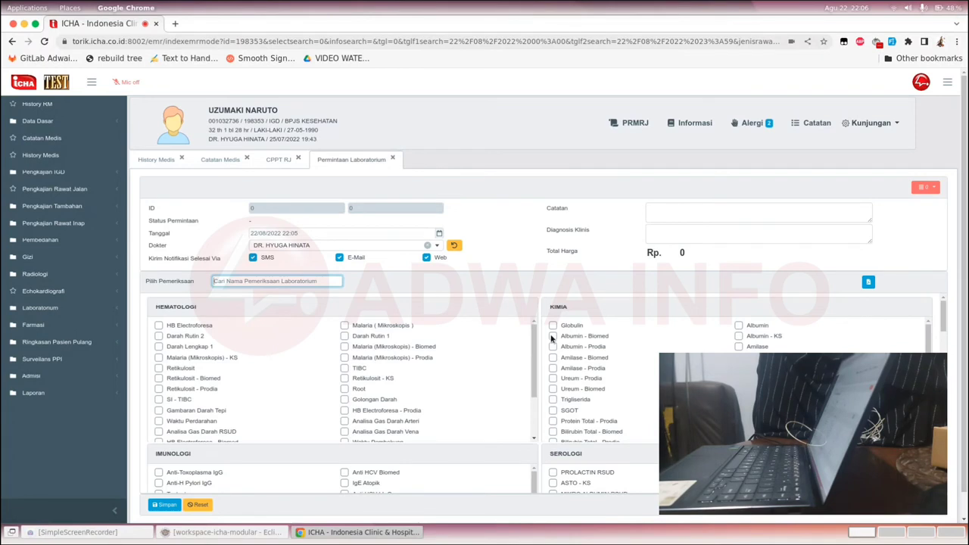
Search the laboratory examinations for "trigliserida", clear the search and leave the search field.
type("trigliserida")
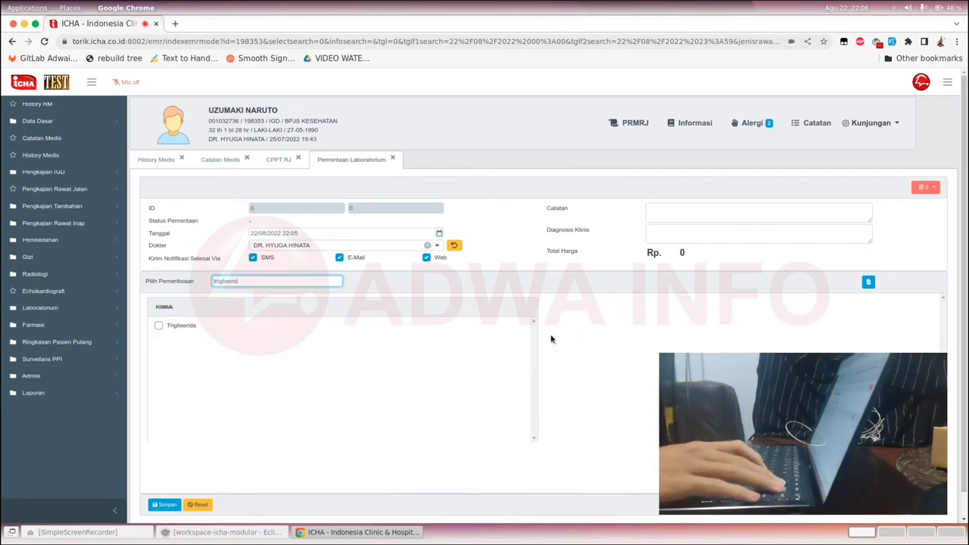
key("BackSpace")
key("BackSpace")
key("BackSpace")
key("BackSpace")
key("BackSpace")
key("BackSpace")
key("BackSpace")
key("BackSpace")
key("BackSpace")
key("BackSpace")
key("BackSpace")
key("BackSpace")
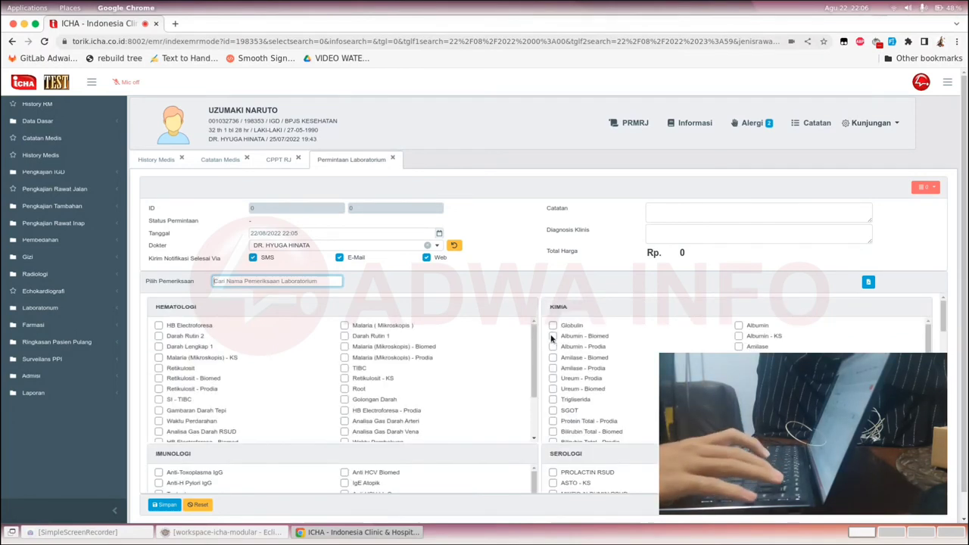
left_click(506, 273)
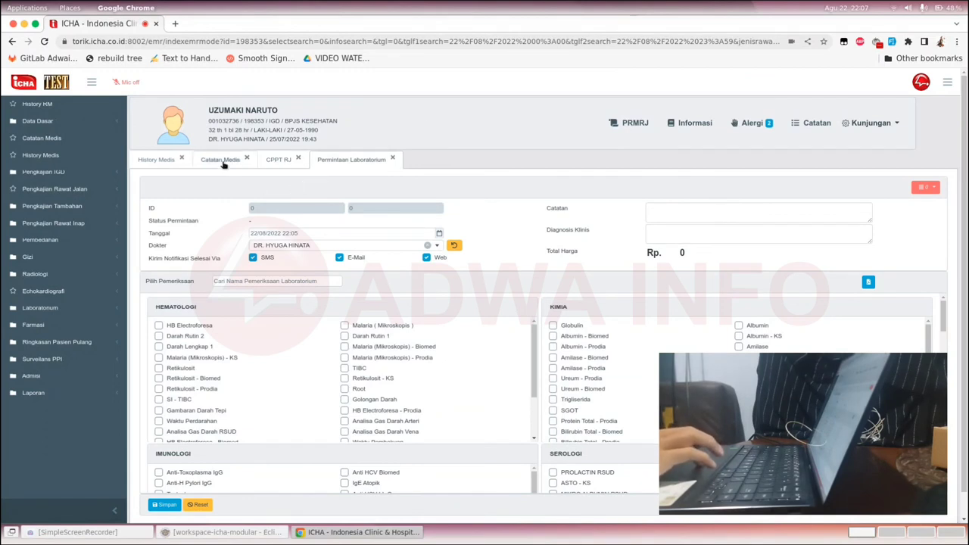
Return to the CPPT RJ progress note list and switch voice input on.
left_click(291, 160)
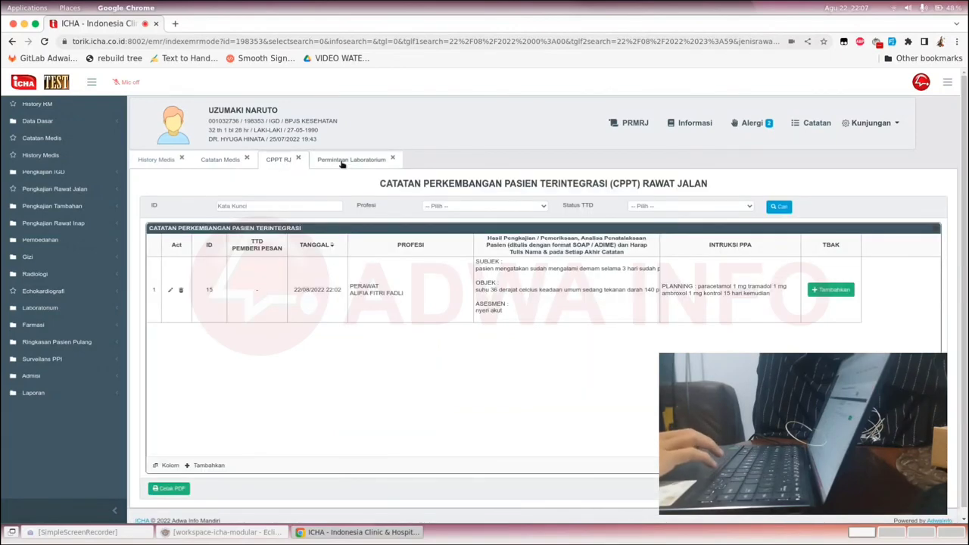
left_click(342, 163)
left_click(278, 160)
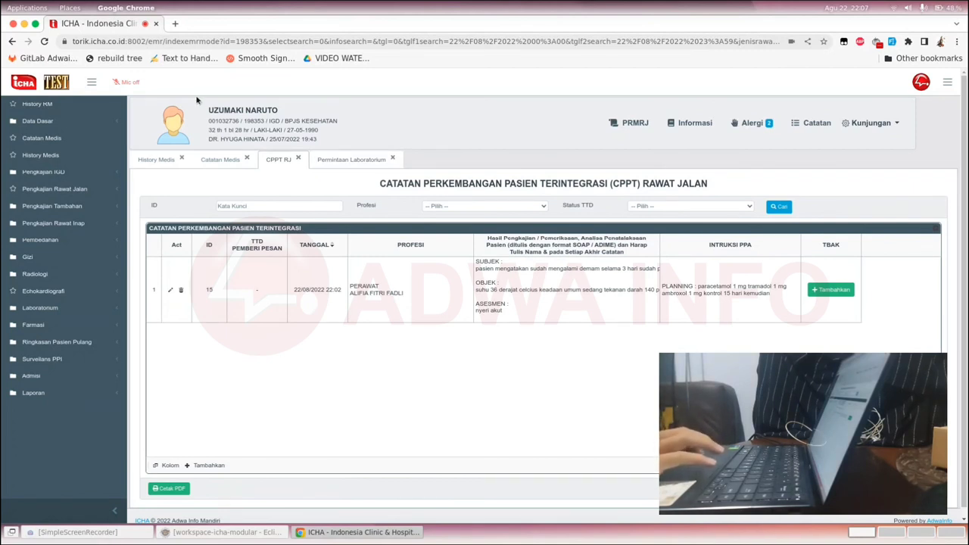
left_click(126, 83)
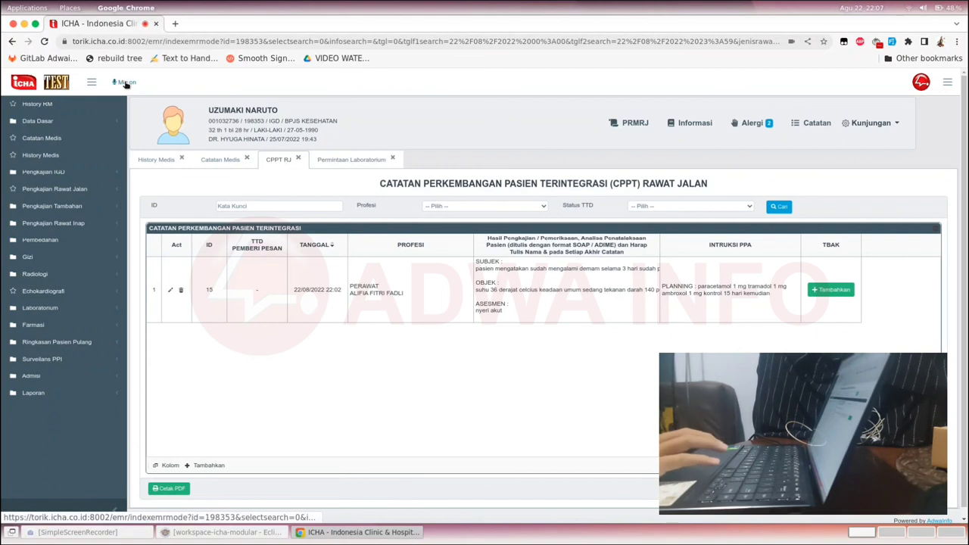